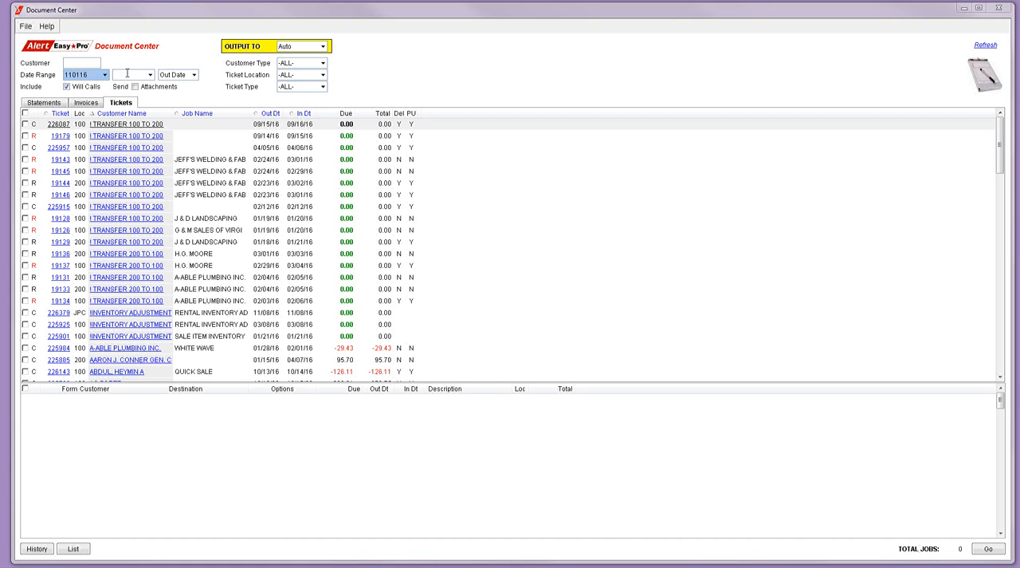
Filter the tickets to out dates 11/01/16 through 11/30/16 and queue the first five contracts with output set to Print
{"action": "left_click", "coordinate": [128, 72]}
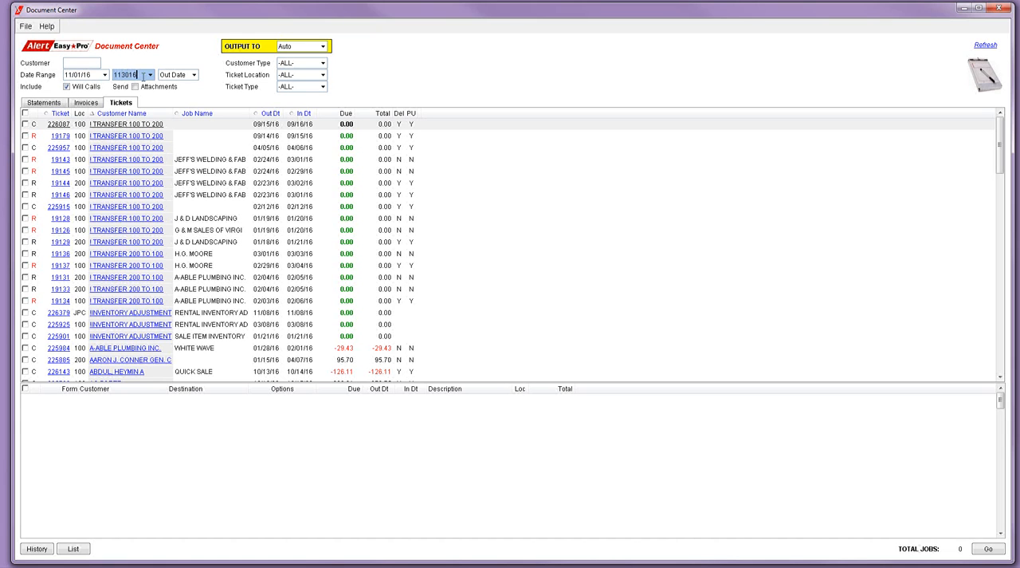
{"action": "key", "text": "Tab"}
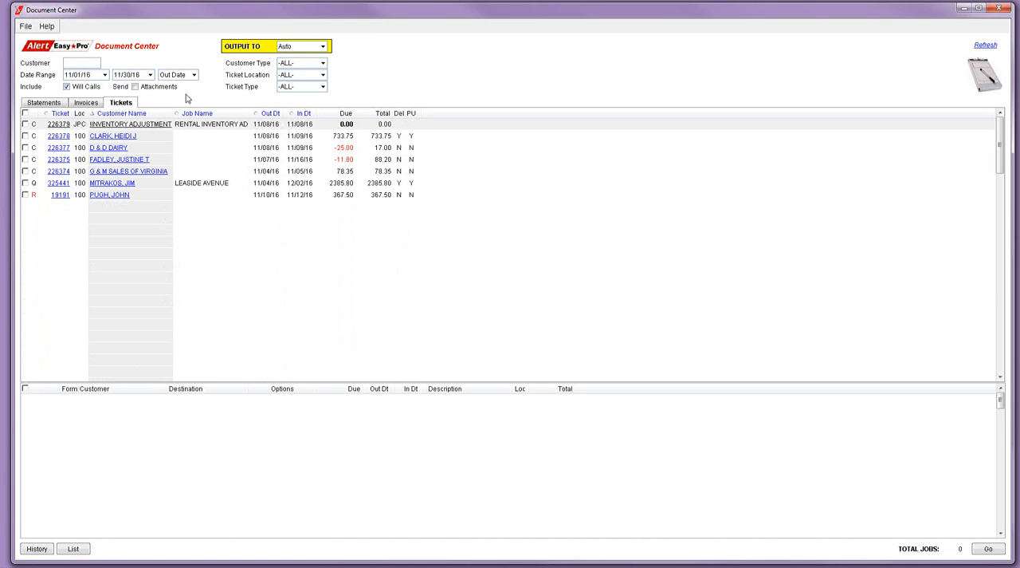
{"action": "left_click", "coordinate": [322, 46]}
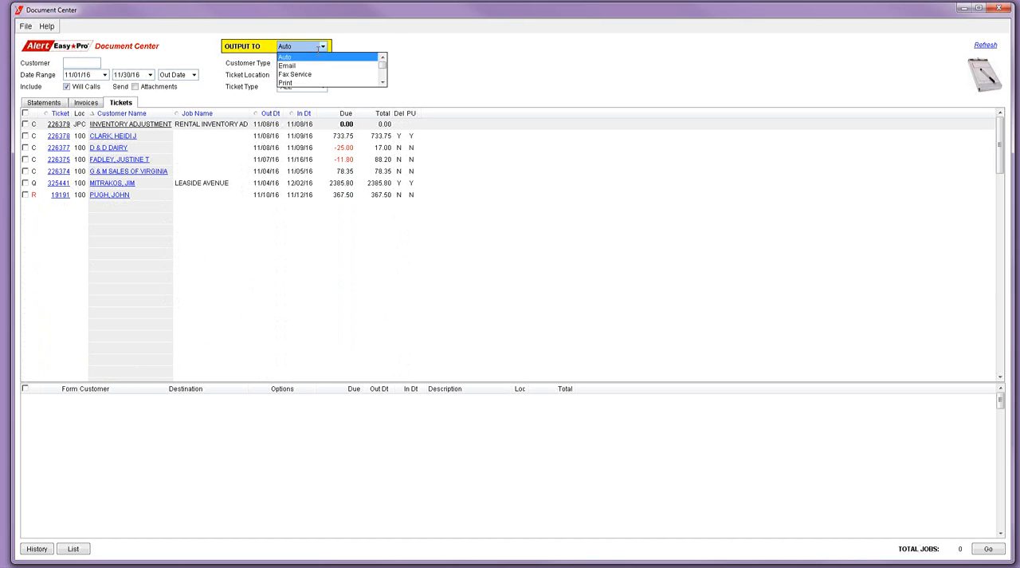
{"action": "left_click", "coordinate": [302, 83]}
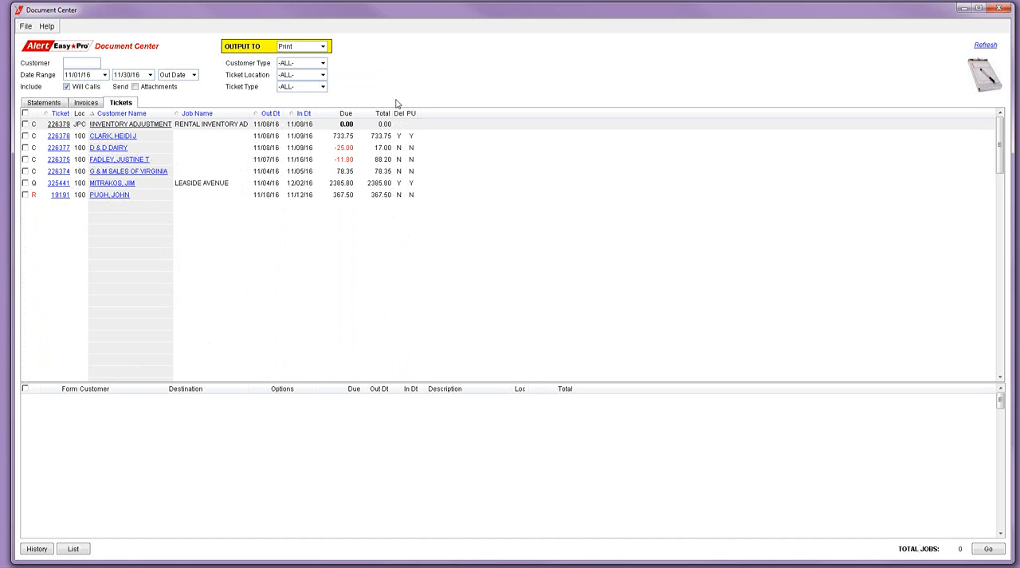
{"action": "left_click", "coordinate": [25, 125]}
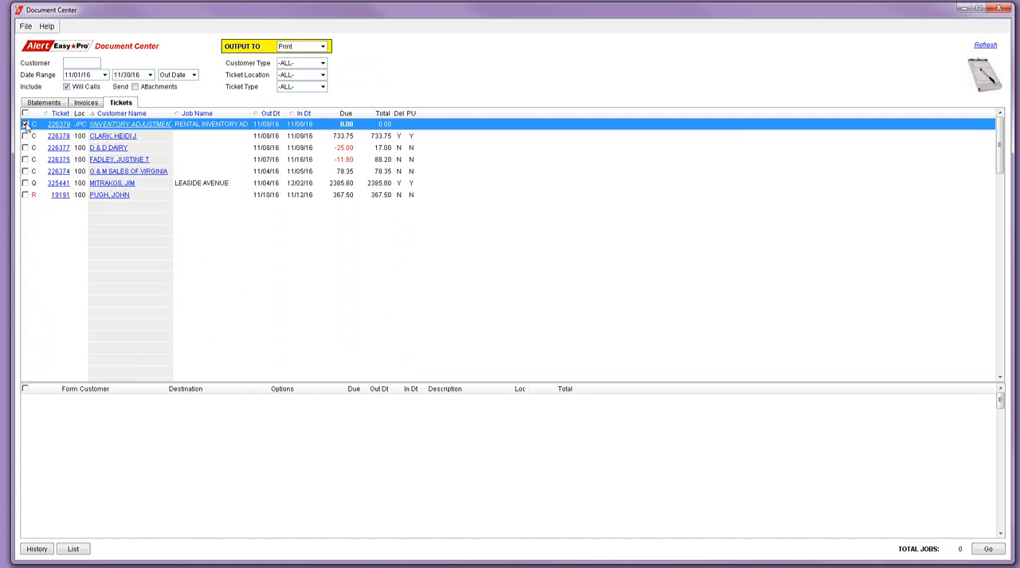
{"action": "left_click", "coordinate": [25, 172], "text": "shift"}
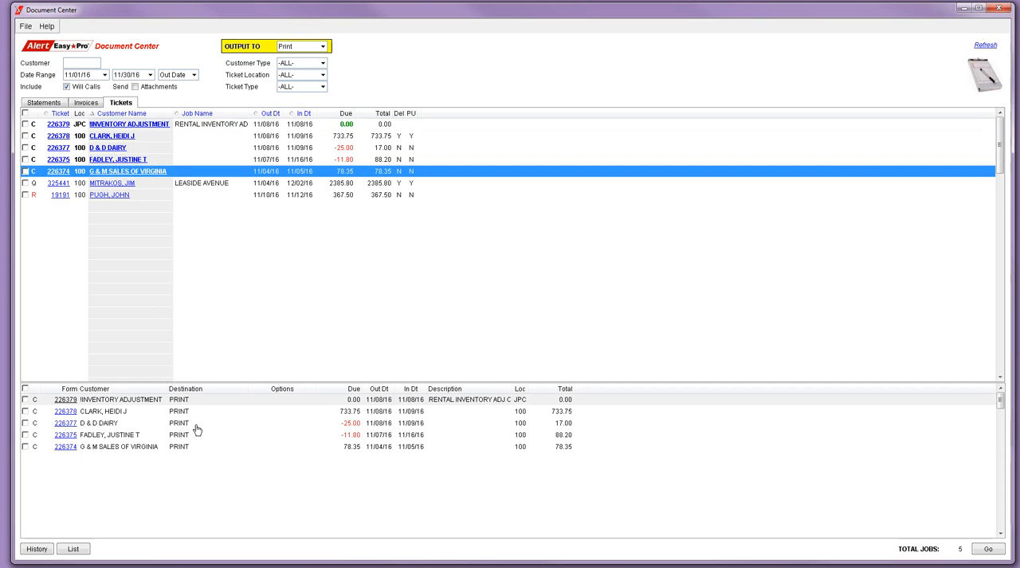
View the details of the last ticket in the list, the reservation, and return to the ticket list
{"action": "left_click", "coordinate": [60, 196]}
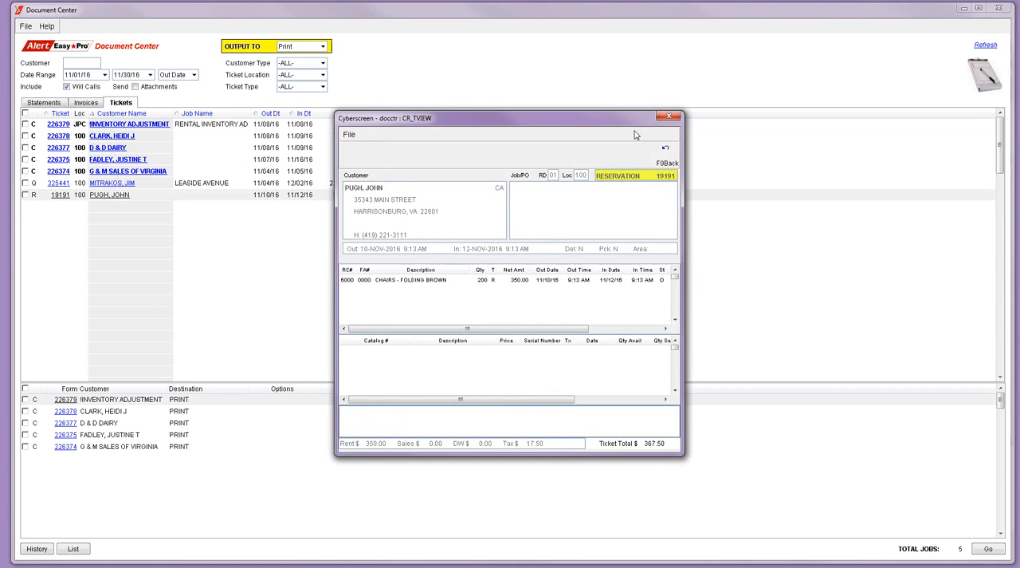
{"action": "left_click", "coordinate": [668, 154]}
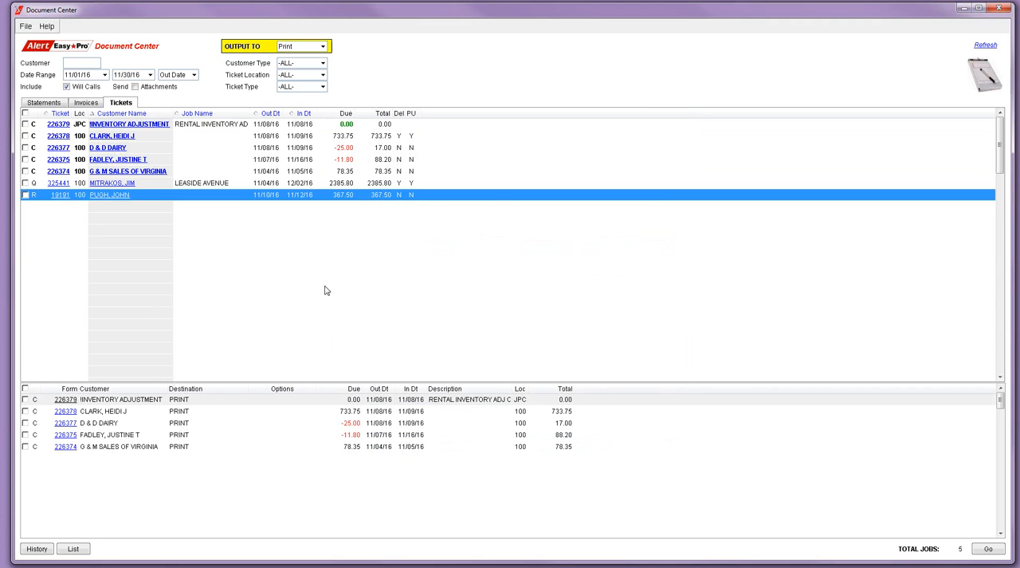
Show the statements with output set to Auto, filtered to customer type AR and billing cycle FX (Faxed Statement)
{"action": "left_click", "coordinate": [59, 103]}
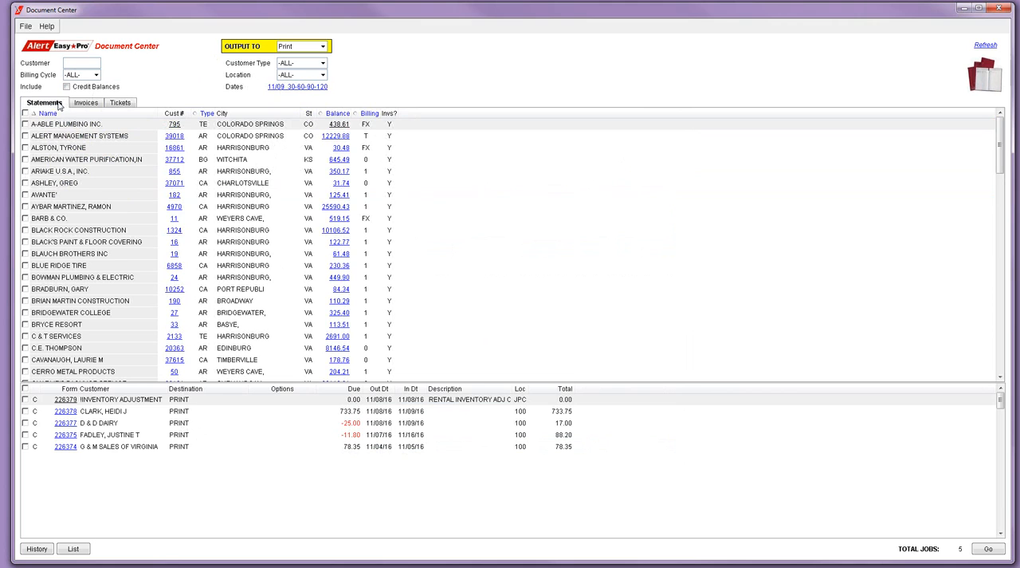
{"action": "left_click", "coordinate": [323, 46]}
{"action": "left_click", "coordinate": [315, 57]}
{"action": "left_click", "coordinate": [323, 63]}
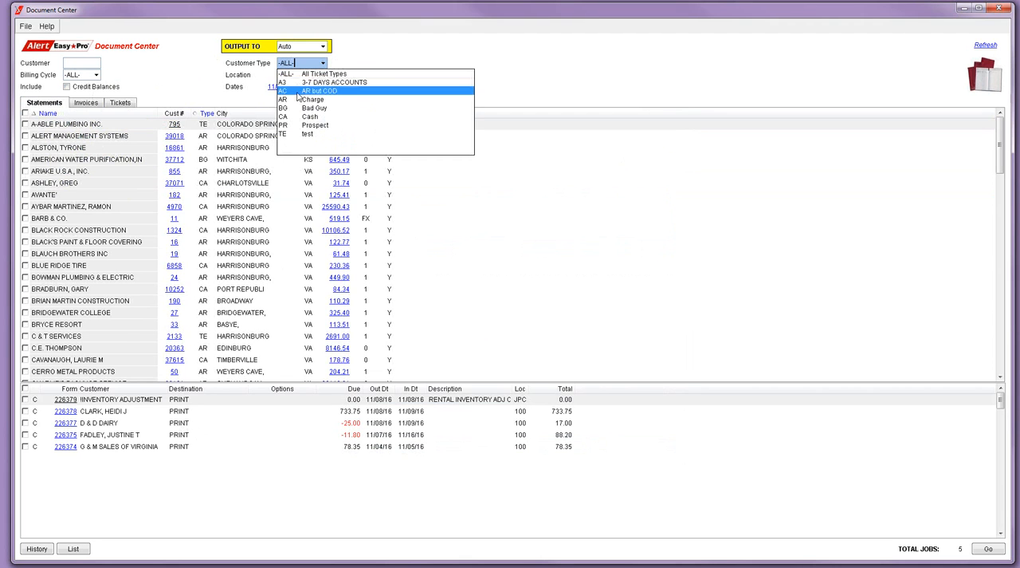
{"action": "left_click", "coordinate": [298, 101]}
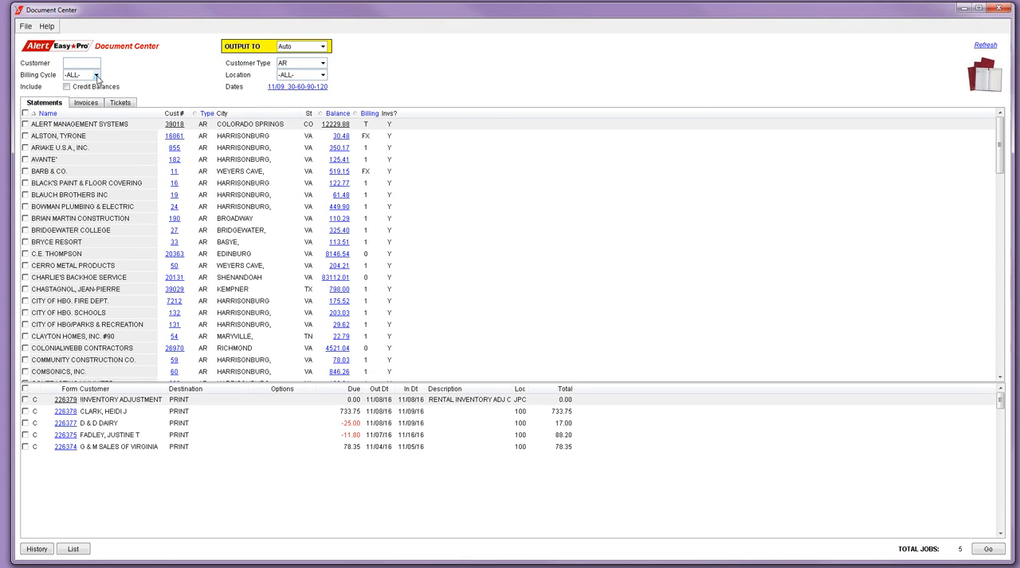
{"action": "left_click", "coordinate": [97, 77]}
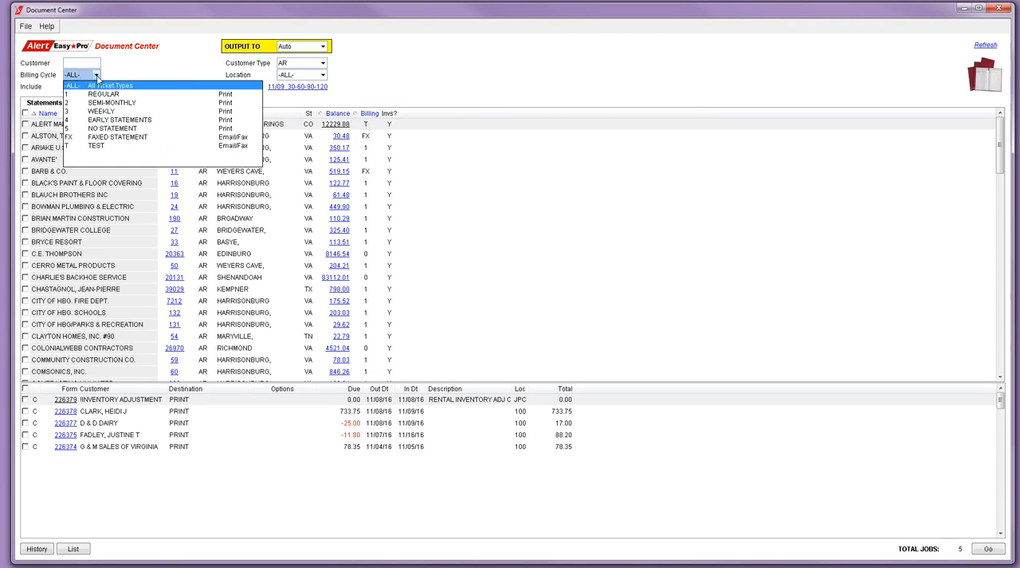
{"action": "left_click", "coordinate": [96, 135]}
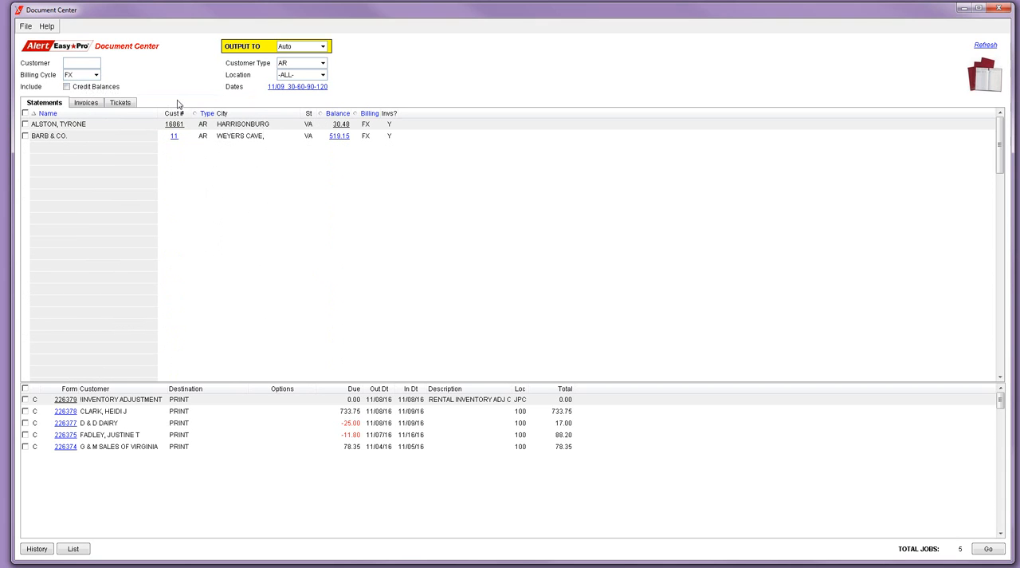
Queue both listed statements, toggling Include Invoices for All, current, 30 and 60 days overdue in the statement details
{"action": "left_click", "coordinate": [25, 124]}
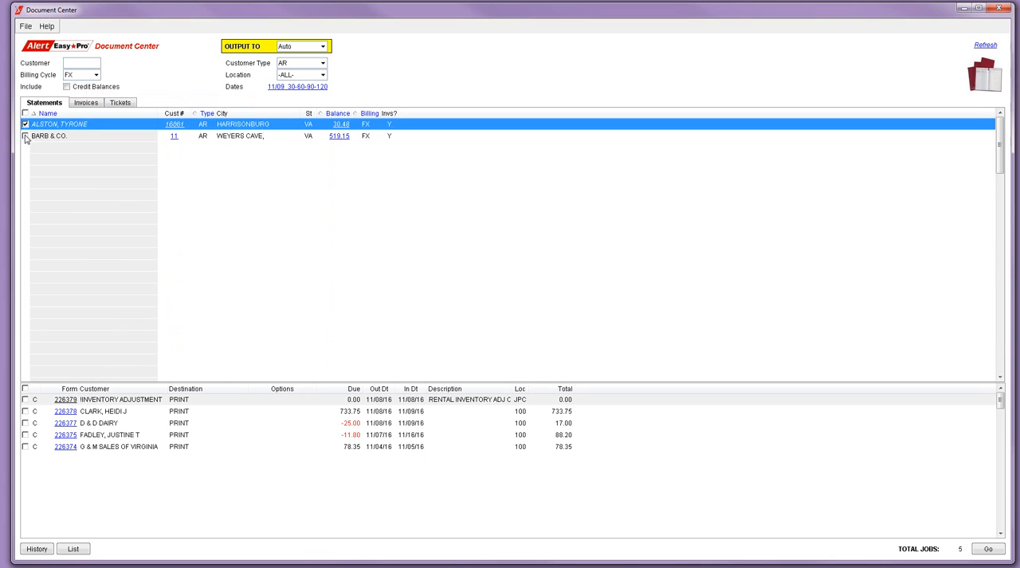
{"action": "left_click", "coordinate": [26, 136]}
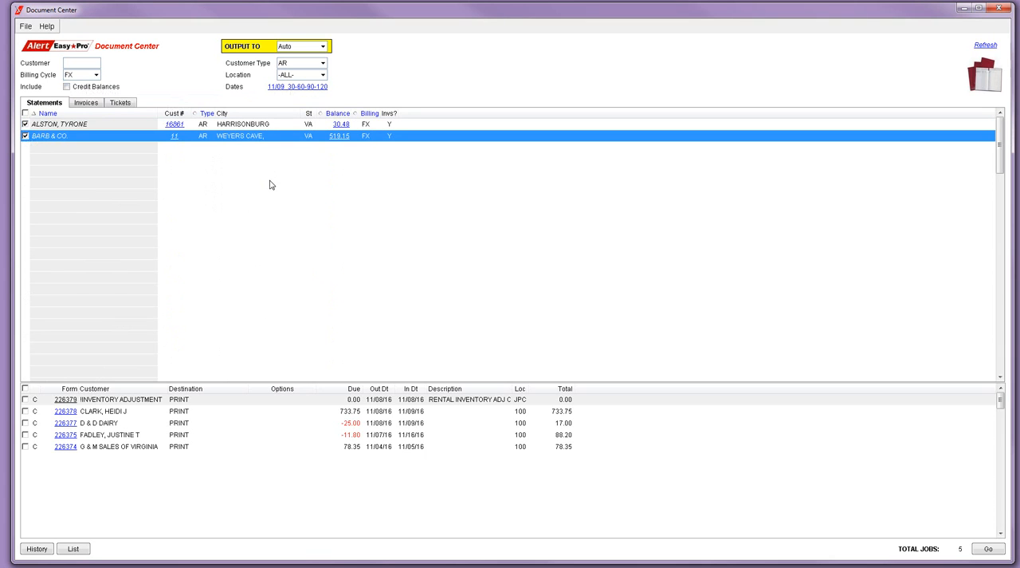
{"action": "left_click", "coordinate": [292, 89]}
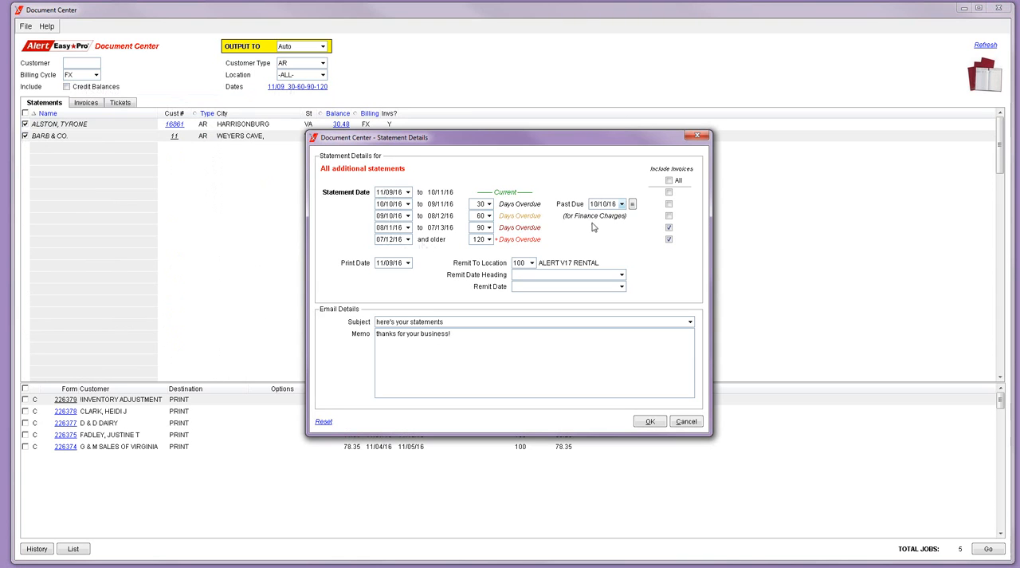
{"action": "left_click", "coordinate": [670, 181]}
{"action": "left_click", "coordinate": [669, 192]}
{"action": "left_click", "coordinate": [669, 204]}
{"action": "left_click", "coordinate": [668, 215]}
{"action": "left_click", "coordinate": [649, 422]}
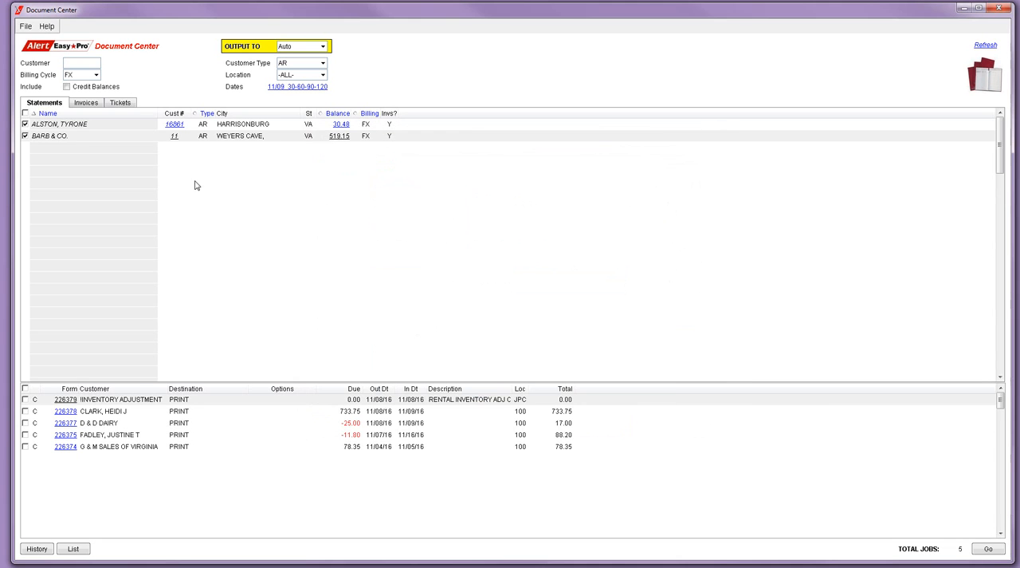
{"action": "left_click", "coordinate": [76, 128]}
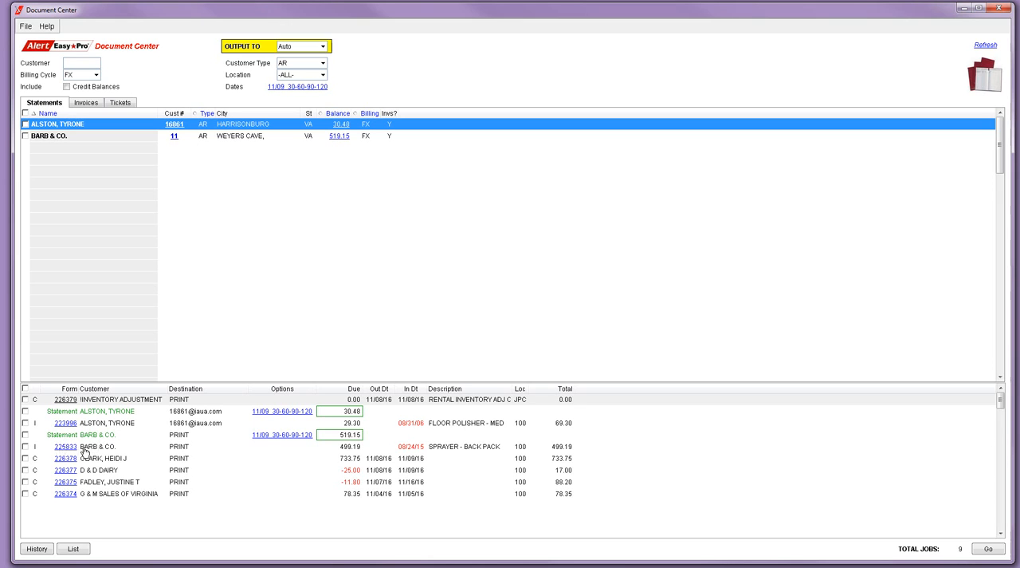
Show the invoices list and set its age filter to All Invoices
{"action": "left_click", "coordinate": [87, 103]}
{"action": "left_click", "coordinate": [187, 75]}
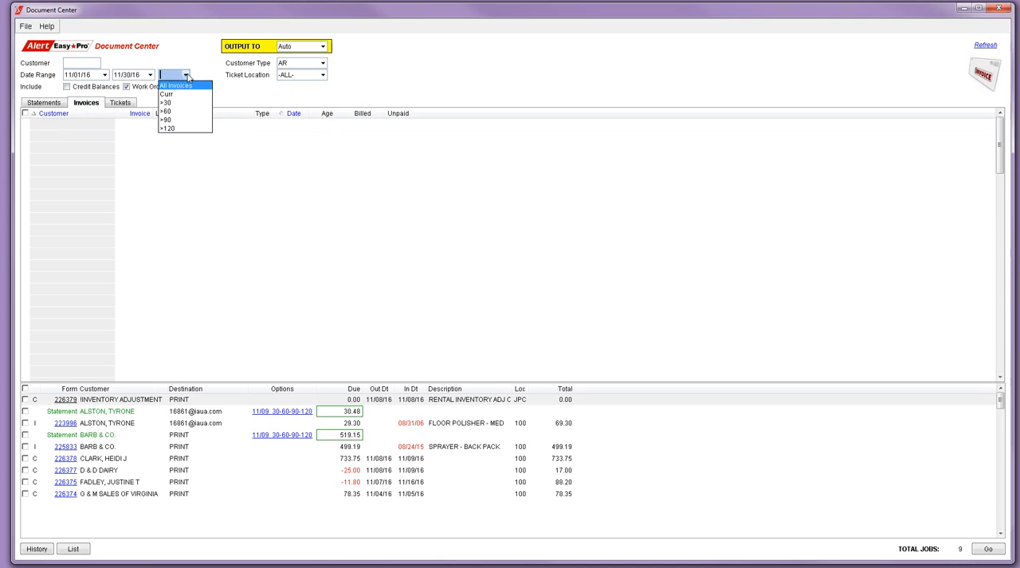
{"action": "left_click", "coordinate": [188, 89]}
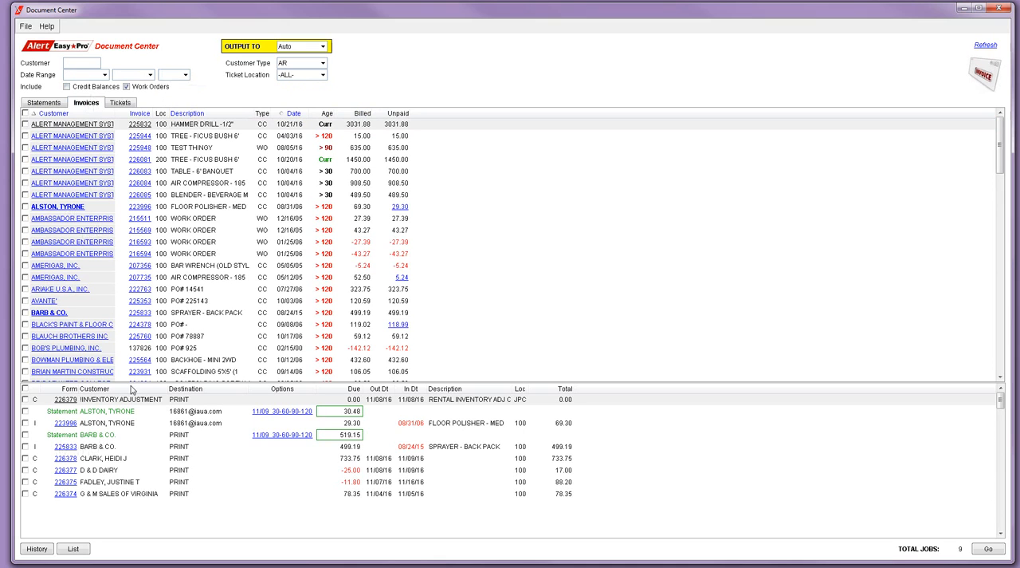
Review the customer details for the floor polisher invoice and the open invoices behind the current balance, and close both windows
{"action": "left_click", "coordinate": [70, 209]}
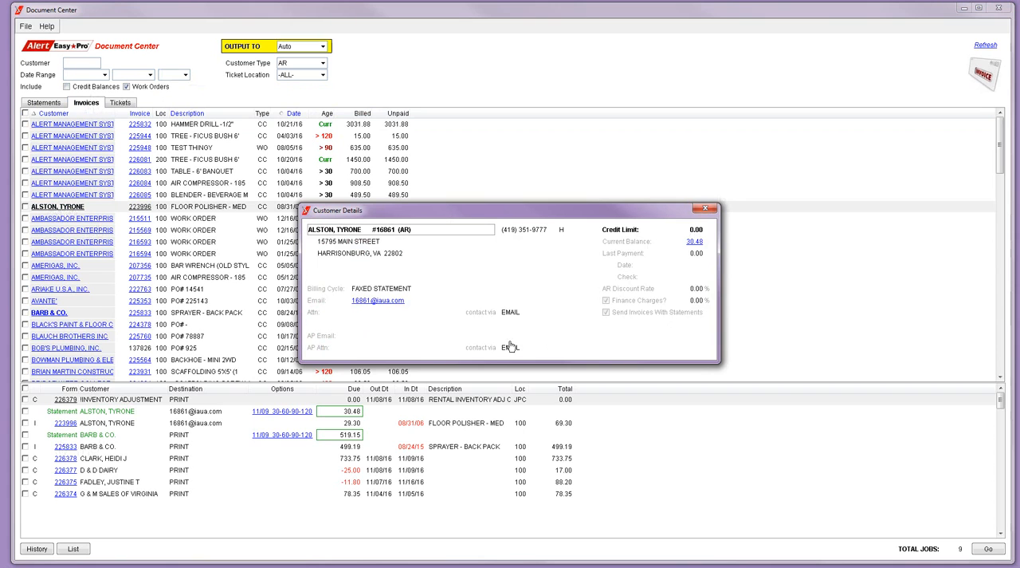
{"action": "left_click", "coordinate": [696, 242]}
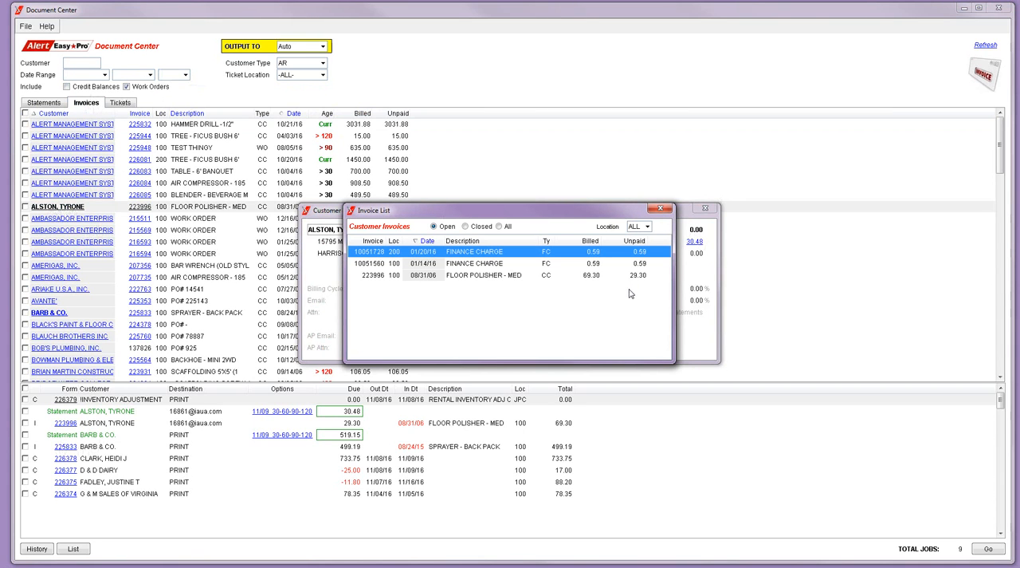
{"action": "left_click", "coordinate": [660, 208]}
{"action": "left_click", "coordinate": [702, 209]}
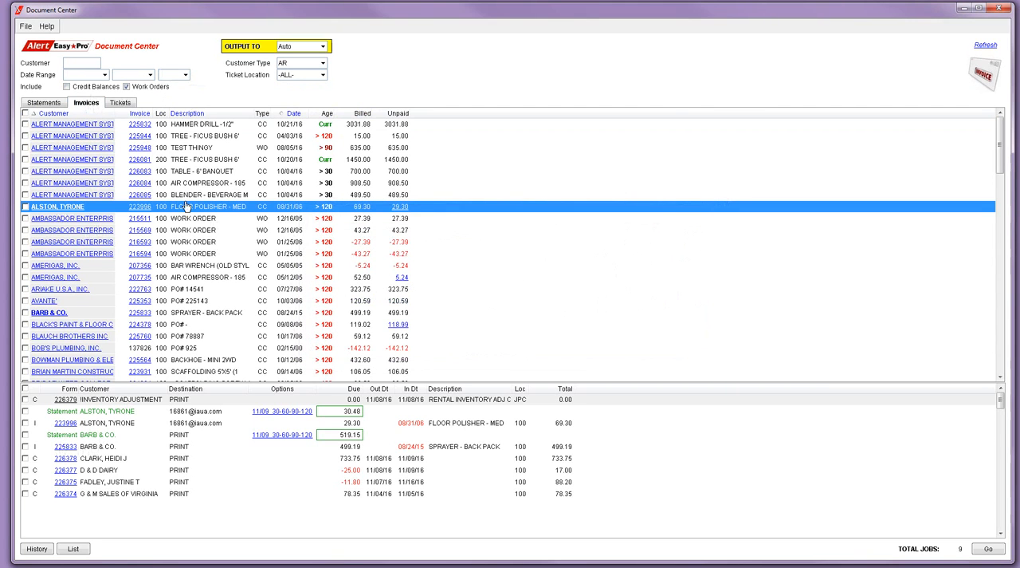
Queue the two Alert Management Systems invoices dated 04/03/16 (Tree - Ficus Bush 6') and 08/05/16 (Test Thingy)
{"action": "left_click", "coordinate": [26, 136]}
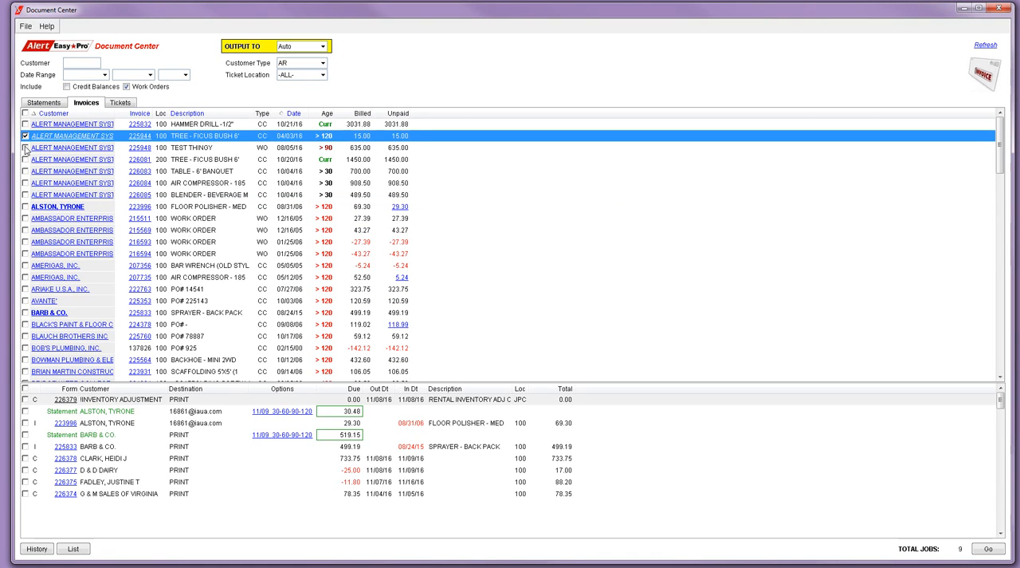
{"action": "left_click", "coordinate": [26, 147]}
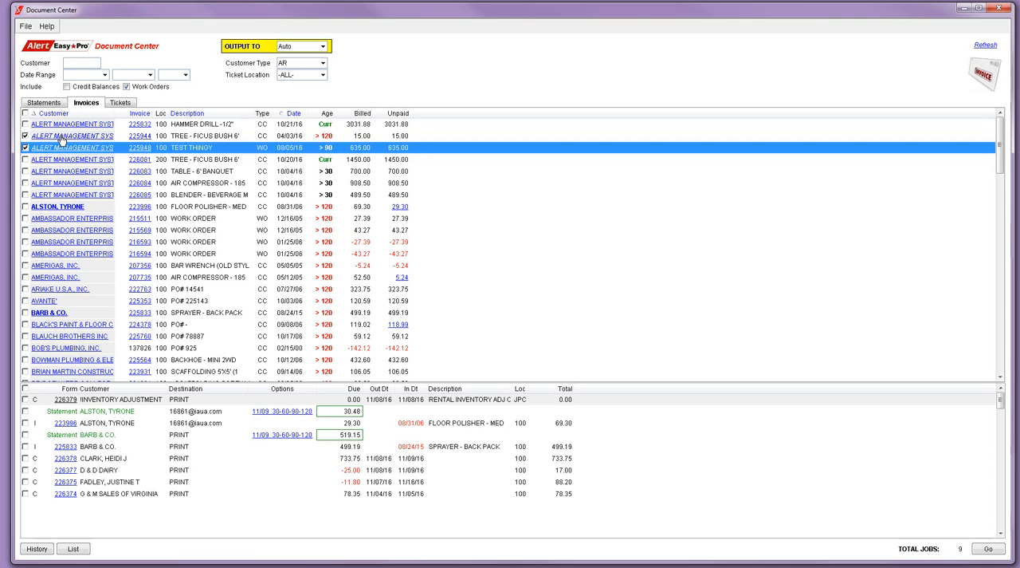
{"action": "left_click", "coordinate": [250, 507]}
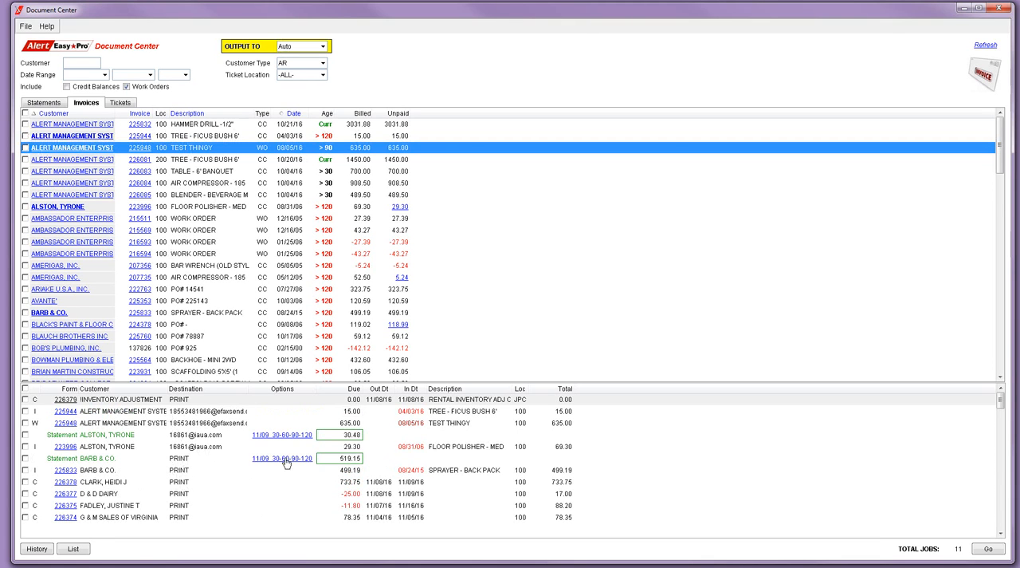
Generate the report of currently queued jobs, review it and return to the Document Center
{"action": "left_click", "coordinate": [74, 549]}
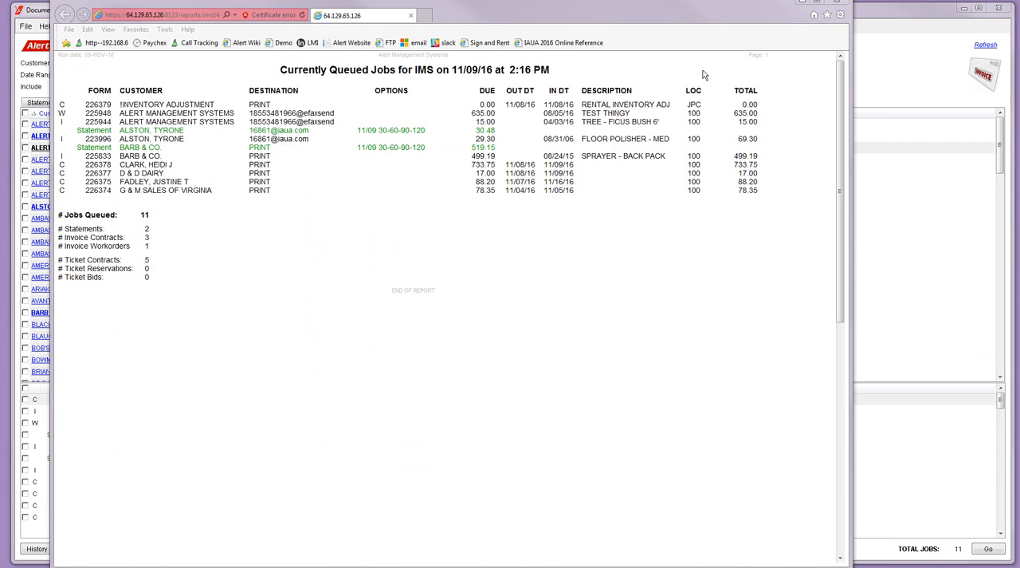
{"action": "left_click", "coordinate": [801, 4]}
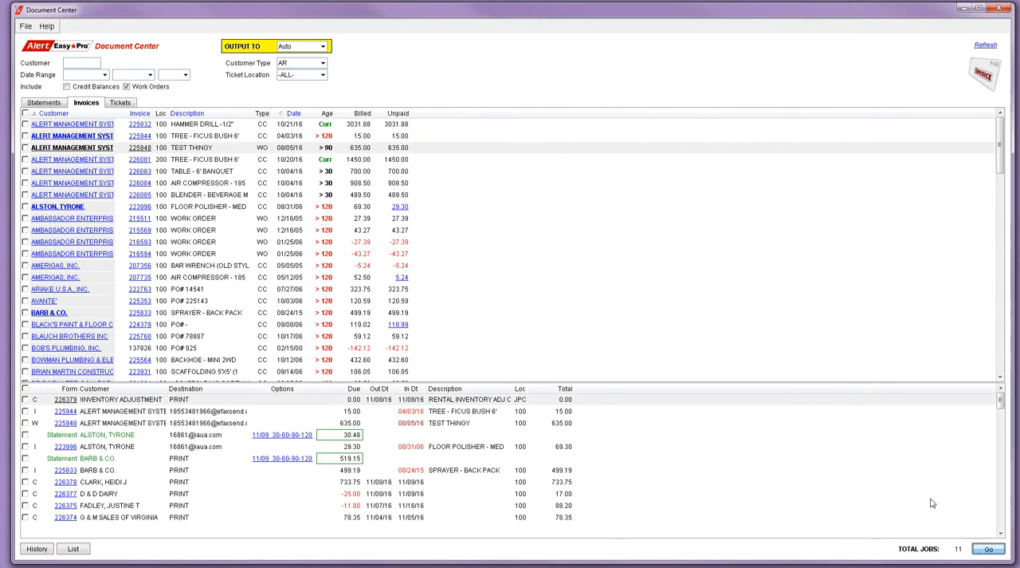
Start processing the queued jobs and enable sending legal with tickets
{"action": "left_click", "coordinate": [989, 548]}
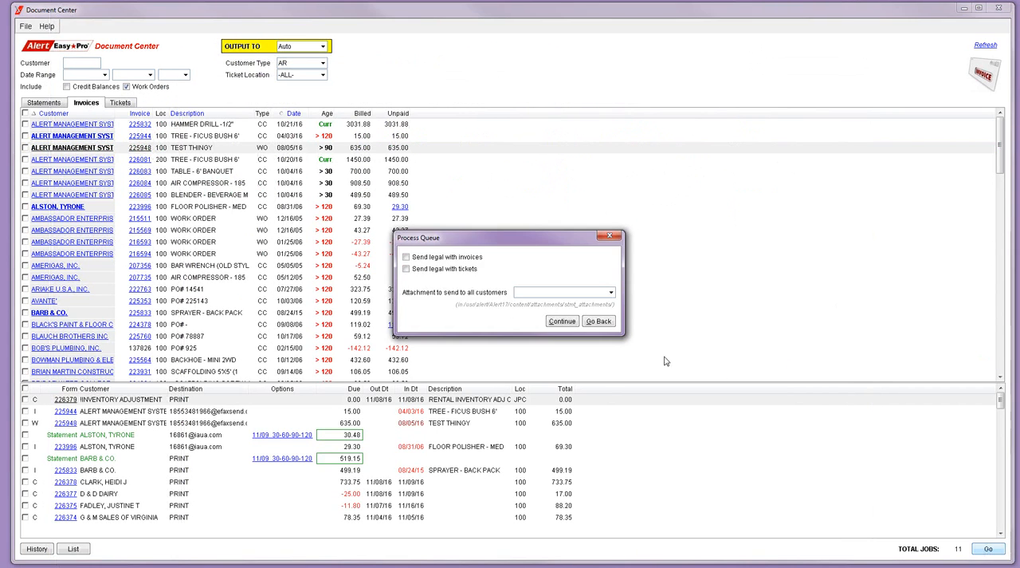
{"action": "left_click", "coordinate": [407, 269]}
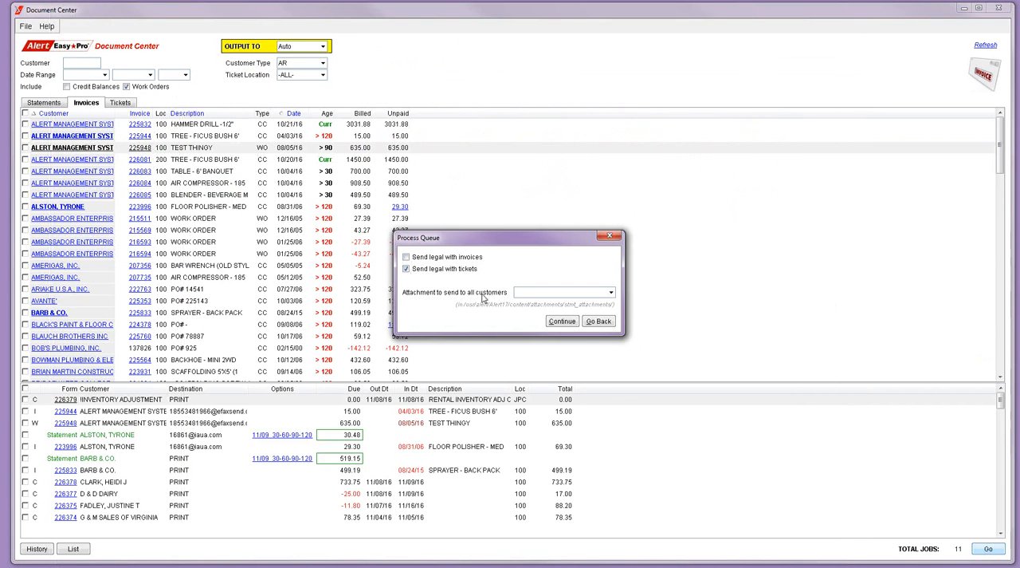